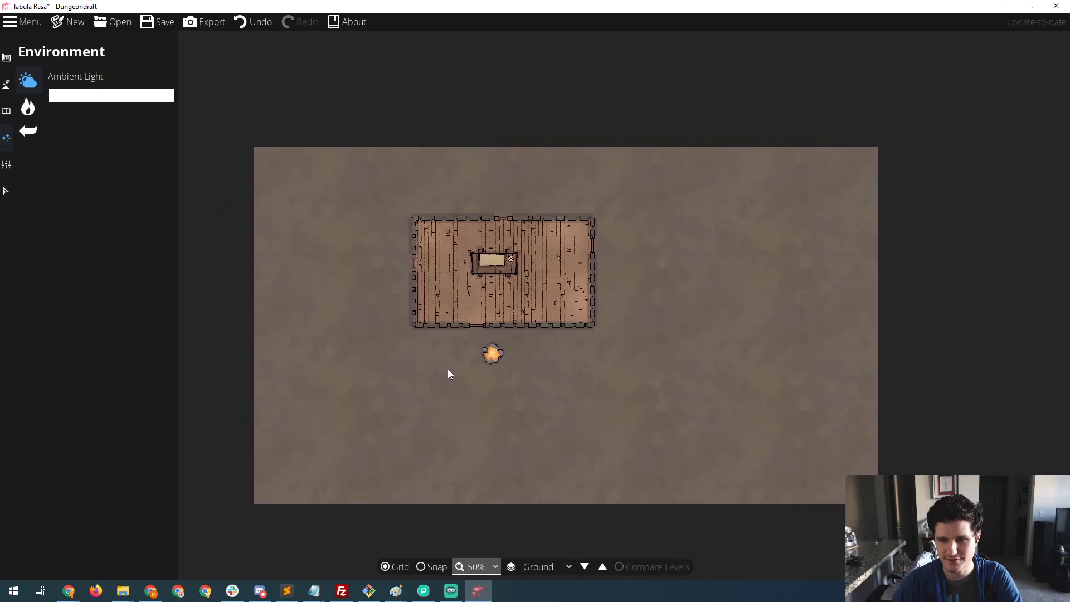
Try several ambient light colours on the map and return the ambient light to white
click(96, 96)
mouse_move(79, 79)
mouse_down()
mouse_move(68, 62)
mouse_move(135, 43)
mouse_move(145, 72)
mouse_move(131, 122)
mouse_move(99, 136)
mouse_move(65, 116)
mouse_move(36, 122)
mouse_move(28, 144)
mouse_move(117, 136)
mouse_move(122, 80)
mouse_move(99, 92)
mouse_move(47, 58)
mouse_up()
click(158, 136)
click(156, 165)
click(153, 77)
click(156, 58)
drag(101, 78, 70, 111)
mouse_move(126, 258)
mouse_down()
mouse_move(25, 256)
mouse_move(130, 259)
mouse_up()
drag(158, 60, 162, 39)
drag(81, 128, 5, 36)
click(131, 333)
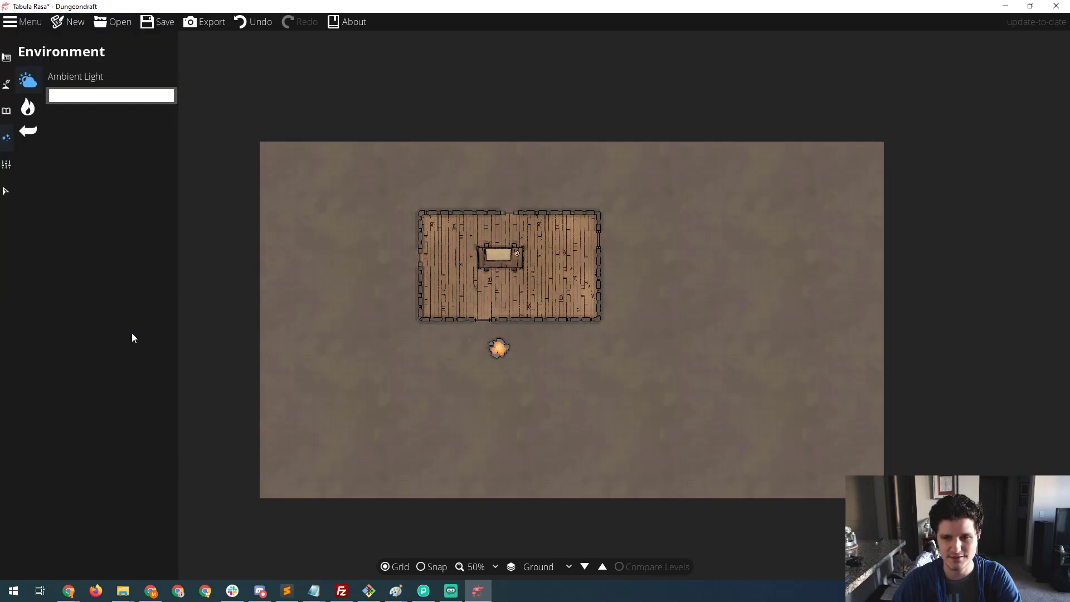
Place a light with range 1.8 and intensity 1.5 on the candle on the table, with shadows enabled
click(28, 107)
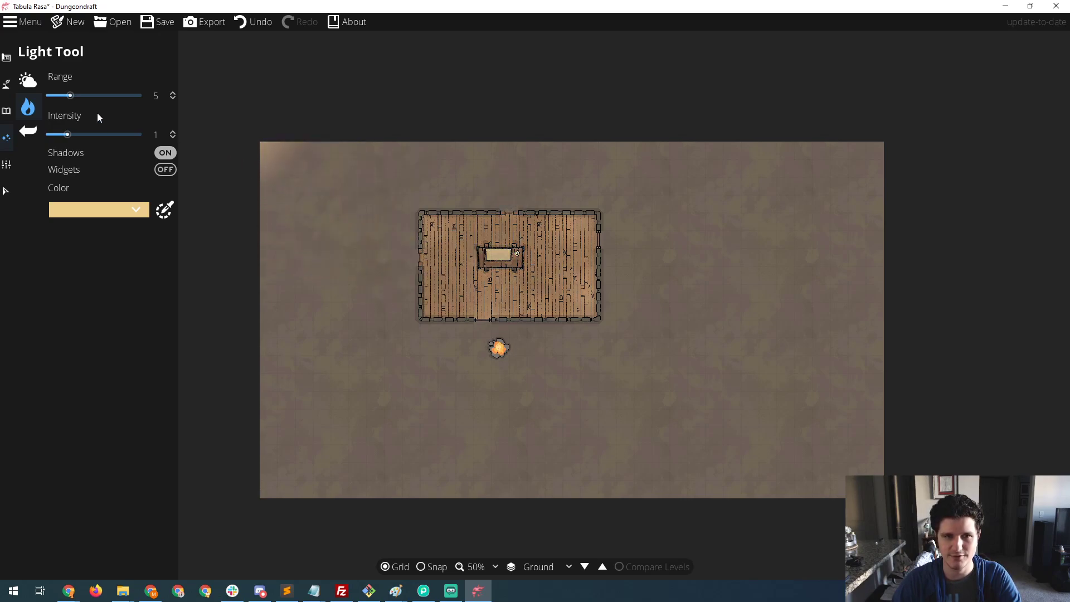
drag(65, 96, 57, 98)
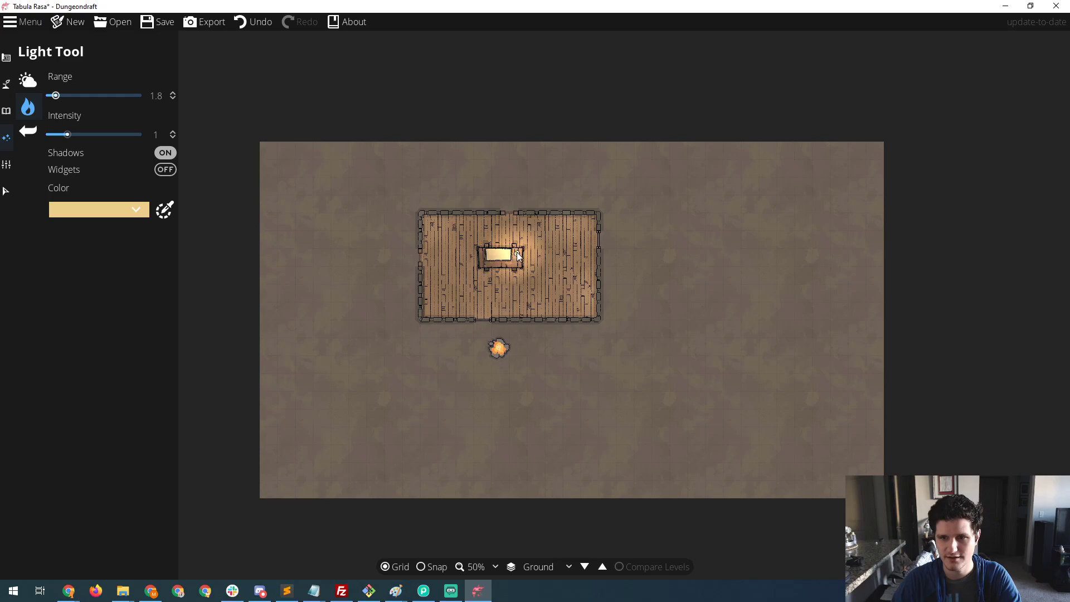
click(75, 135)
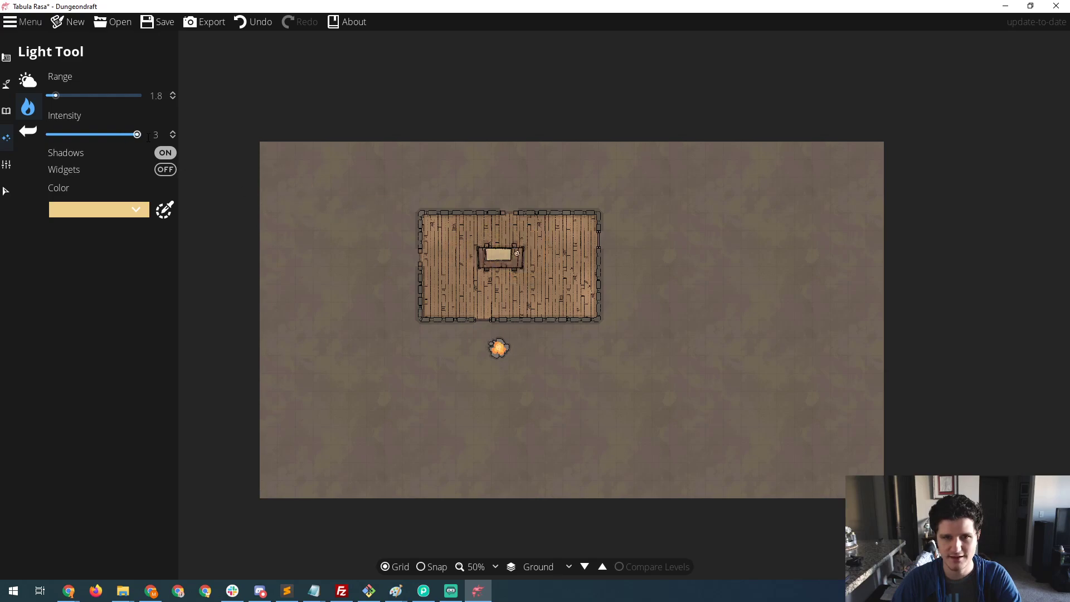
drag(138, 136, 16, 139)
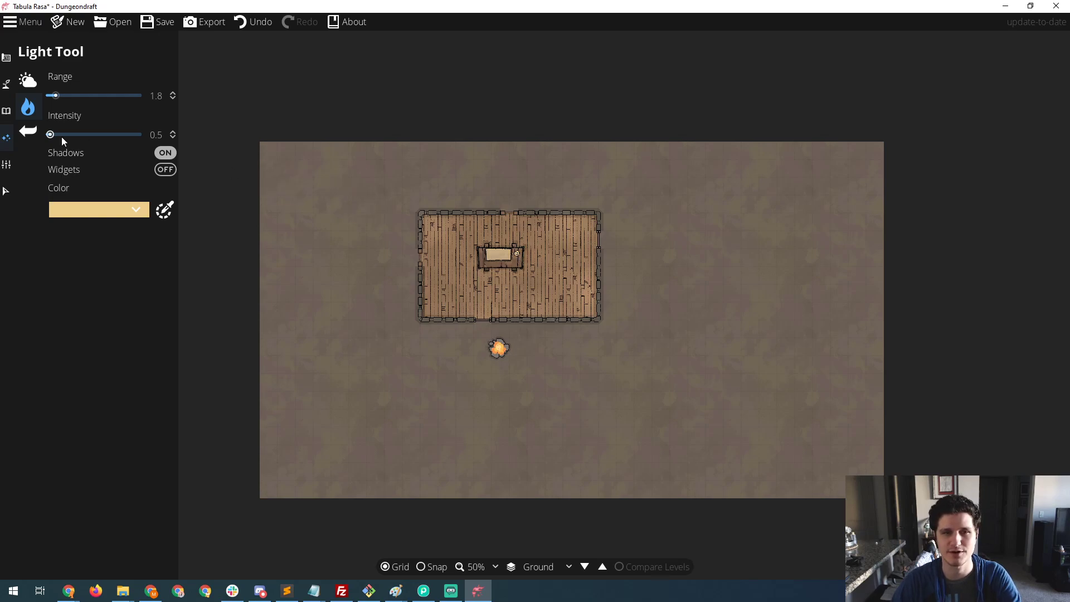
drag(57, 138, 85, 135)
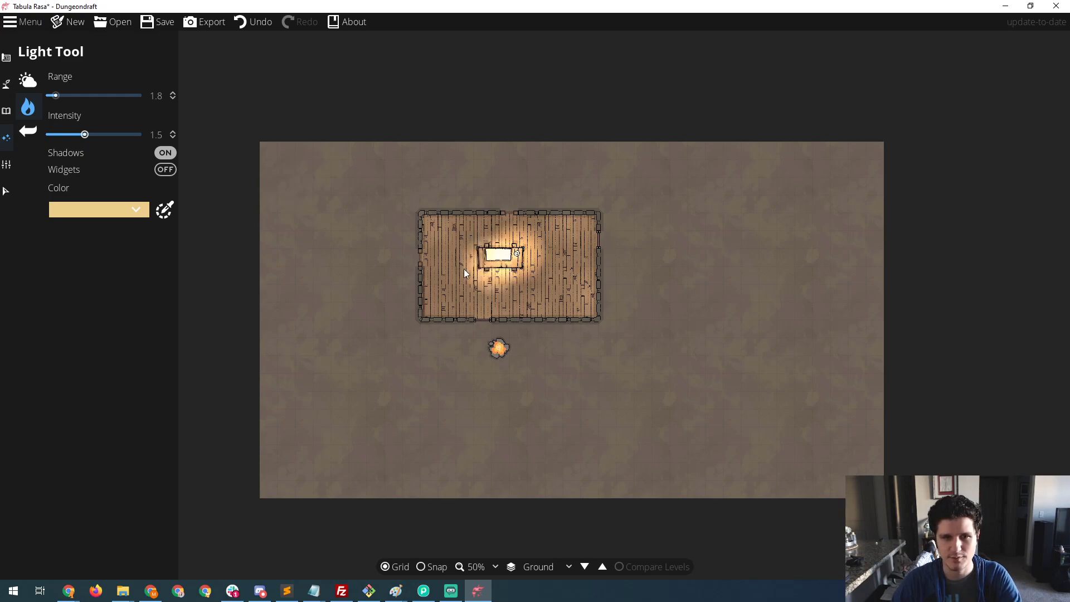
Try a blue light colour, and replace the light on the table's candle with an orange one
click(97, 211)
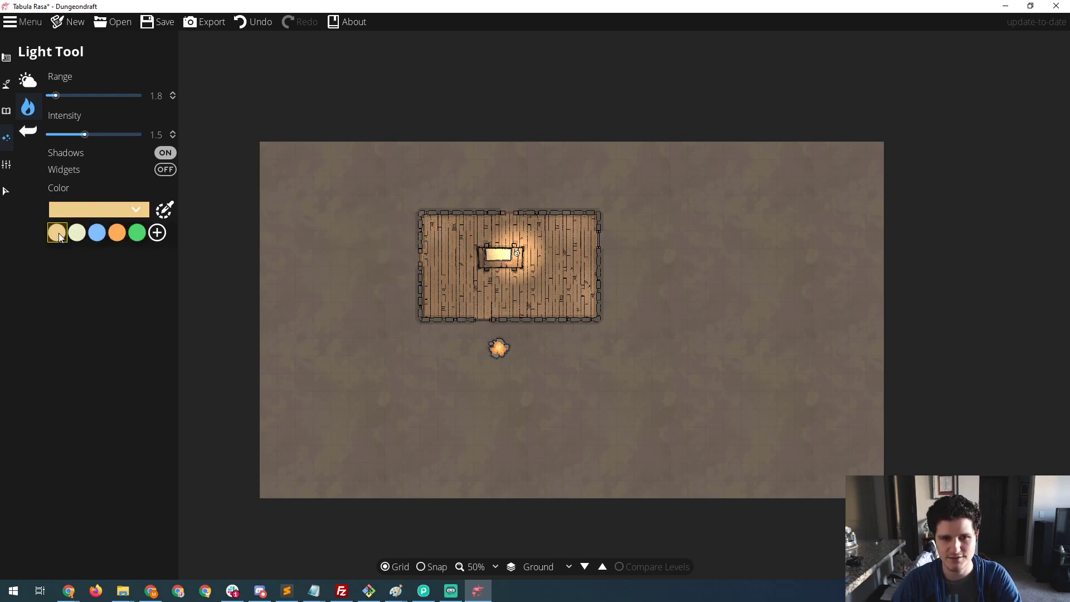
click(97, 233)
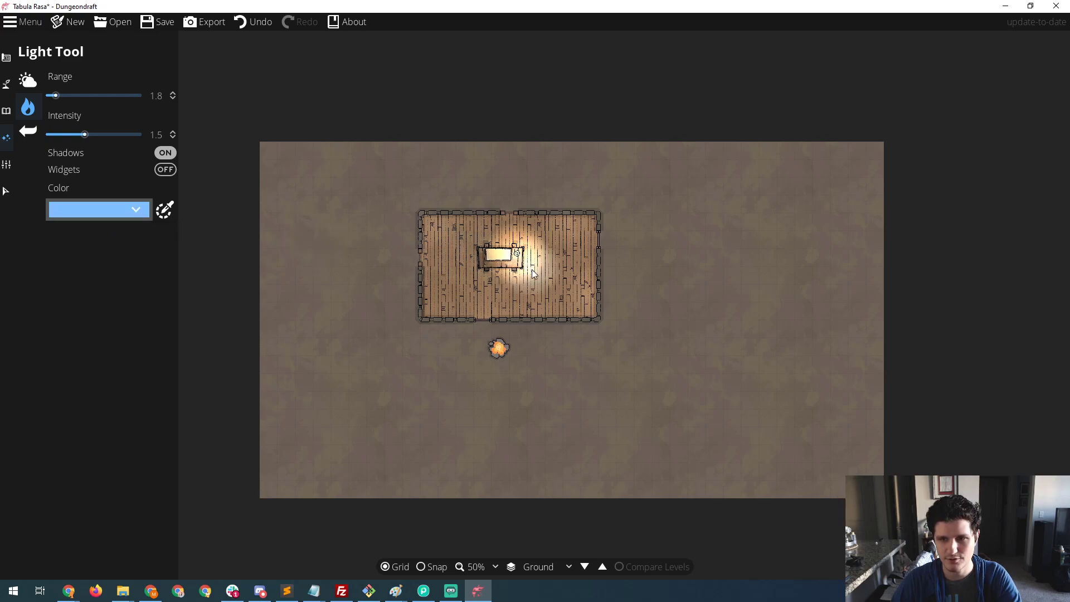
click(119, 211)
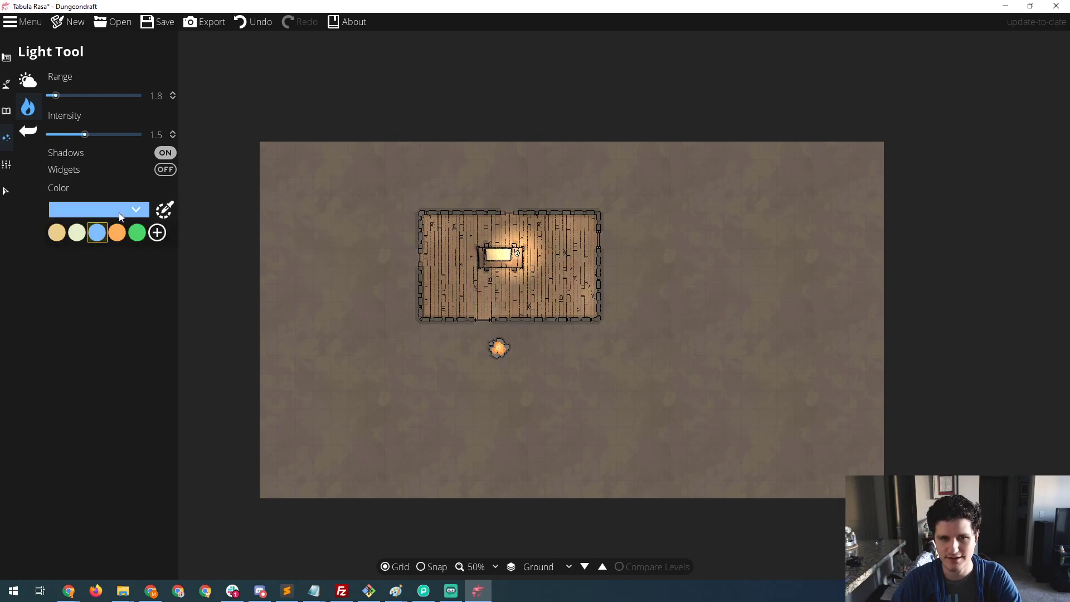
click(116, 233)
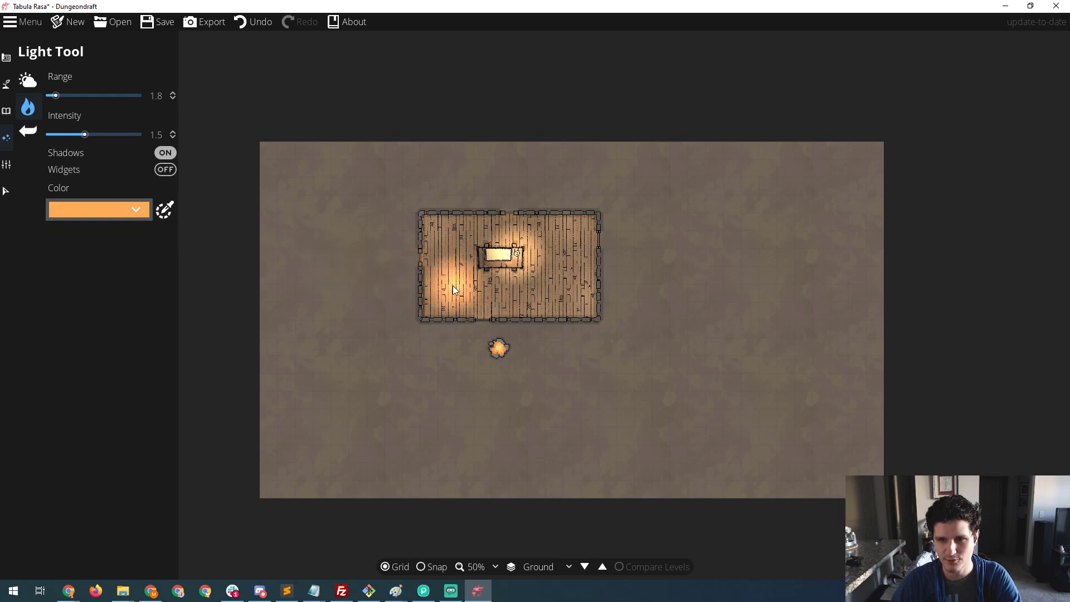
key(ctrl+z)
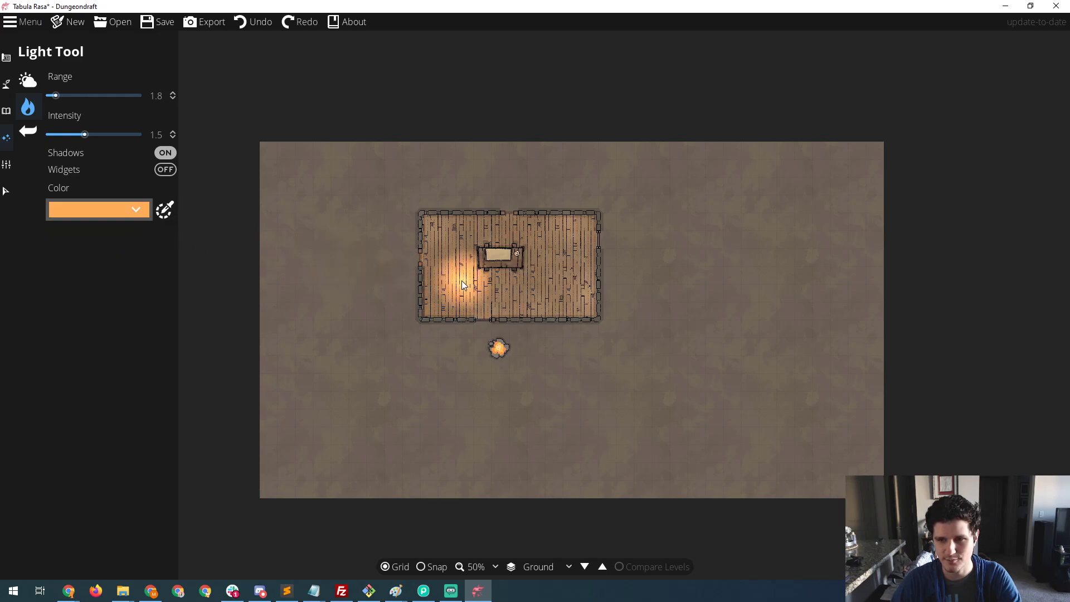
click(518, 255)
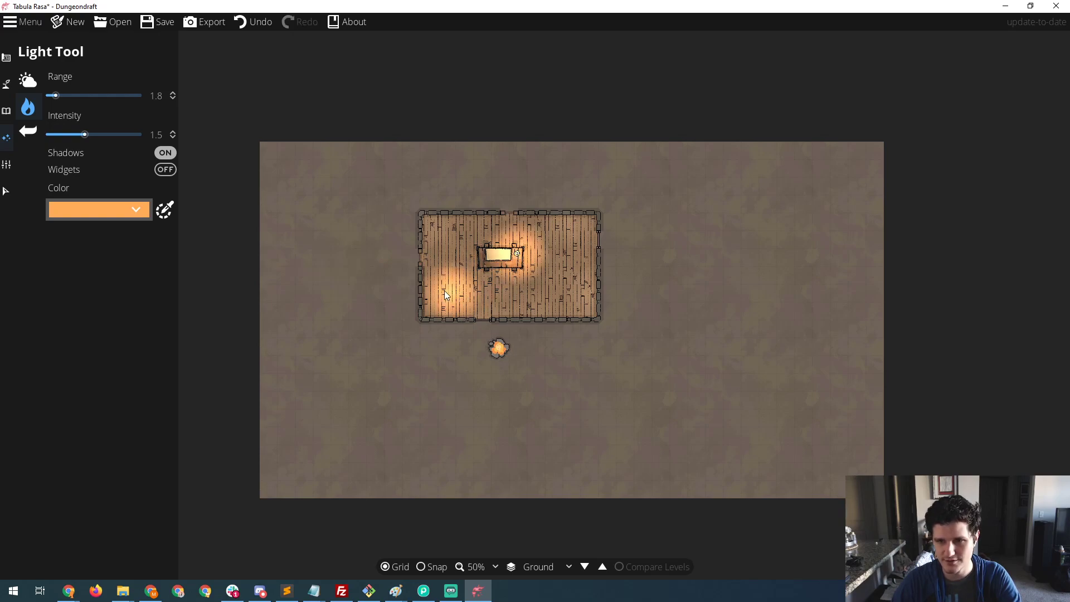
Switch the light colour to green and add the same green, 4dd569, as a custom colour preset
click(121, 212)
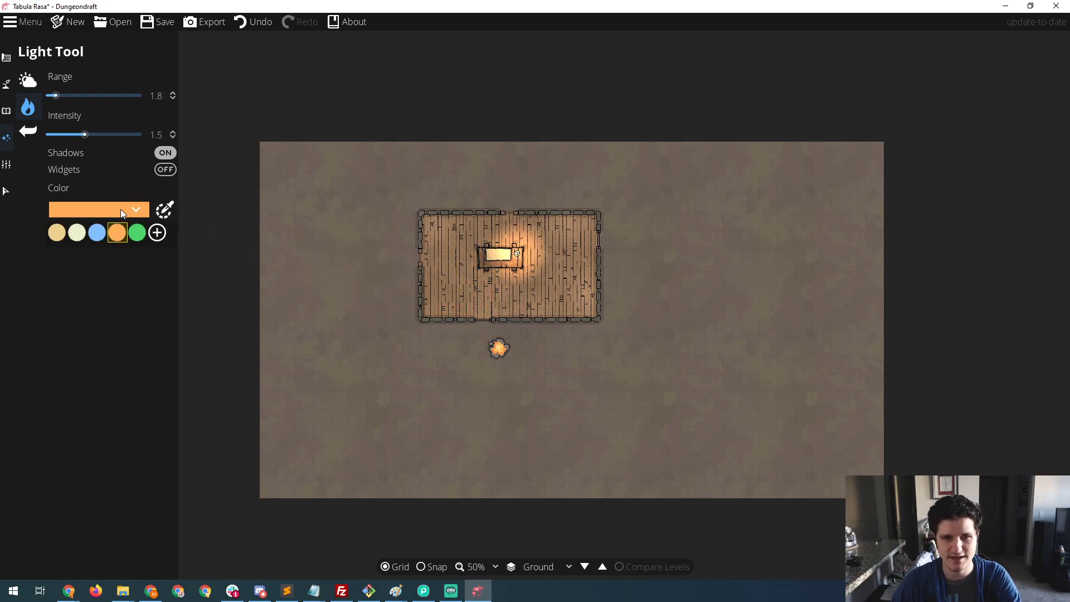
click(137, 233)
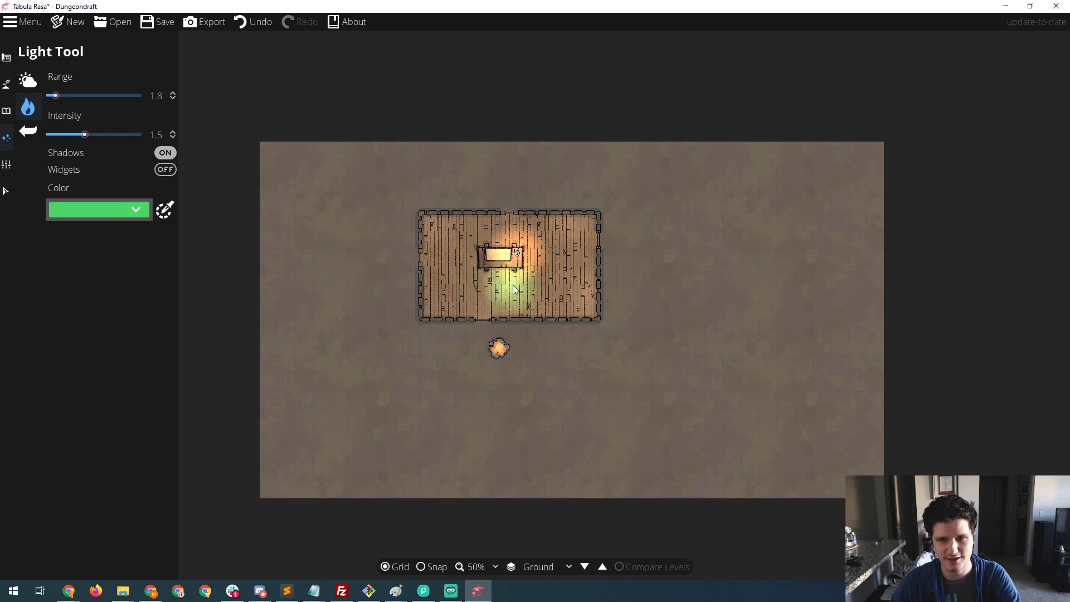
click(133, 212)
click(158, 231)
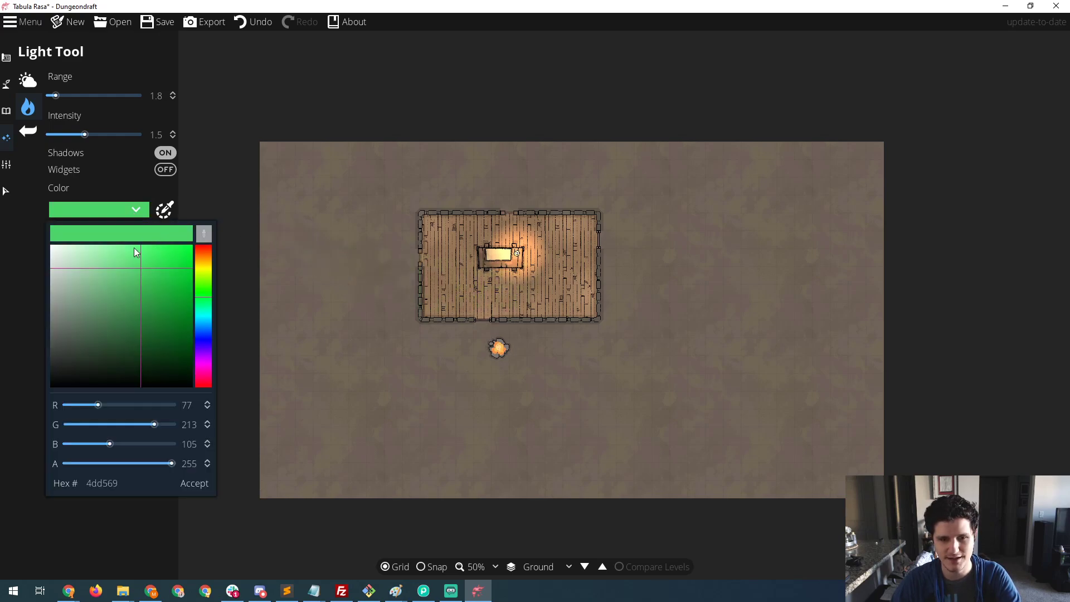
mouse_move(173, 464)
mouse_down()
mouse_move(127, 464)
mouse_move(182, 465)
mouse_move(79, 463)
mouse_move(191, 467)
mouse_move(93, 464)
mouse_move(173, 464)
mouse_up()
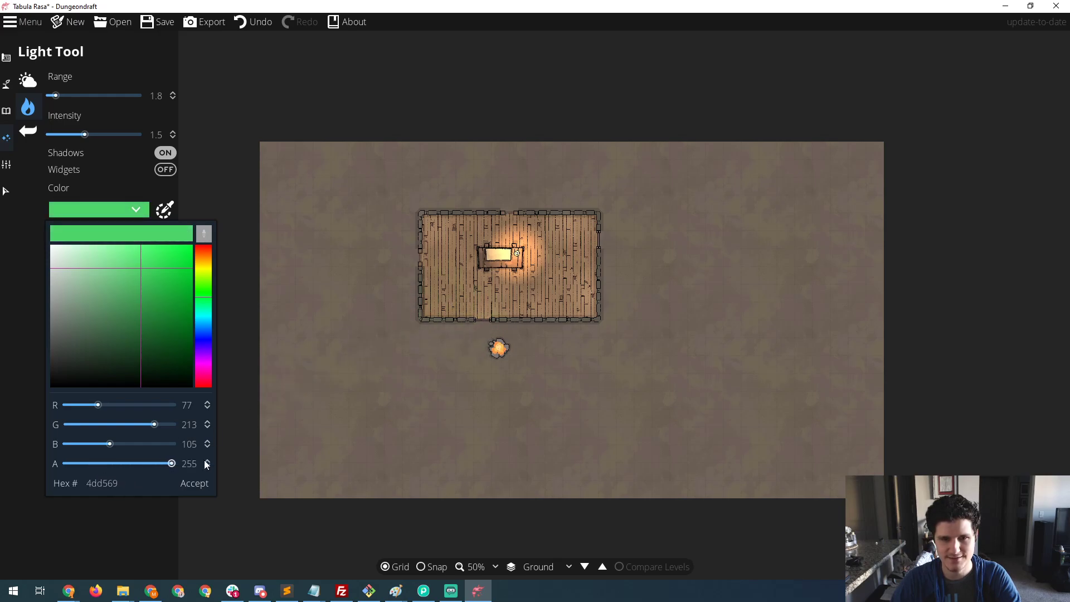
click(22, 233)
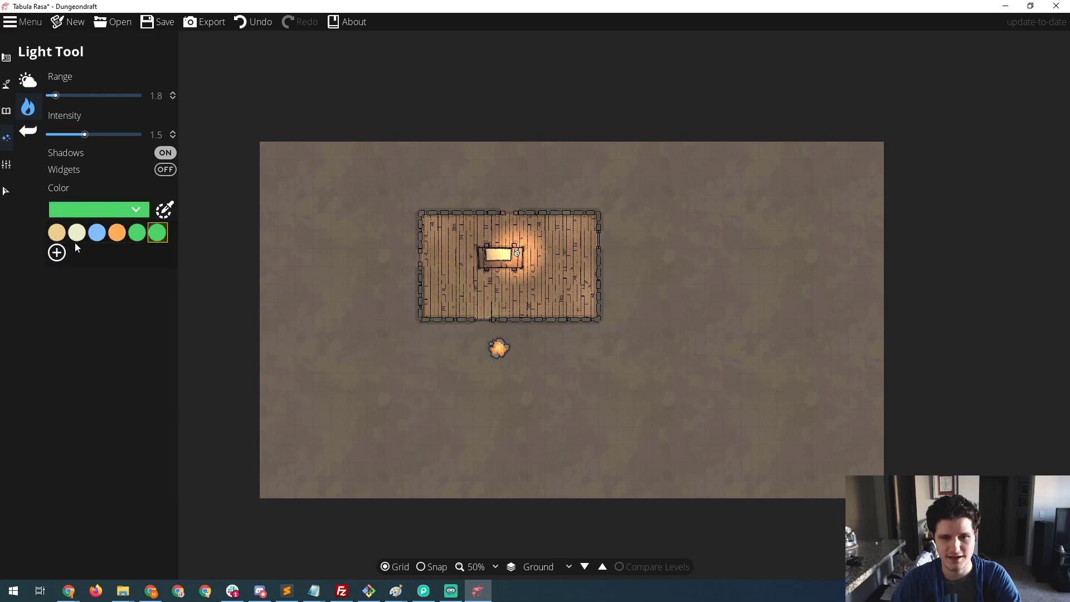
Turn the light's shadows off and back on, and show and hide the light widgets
click(78, 153)
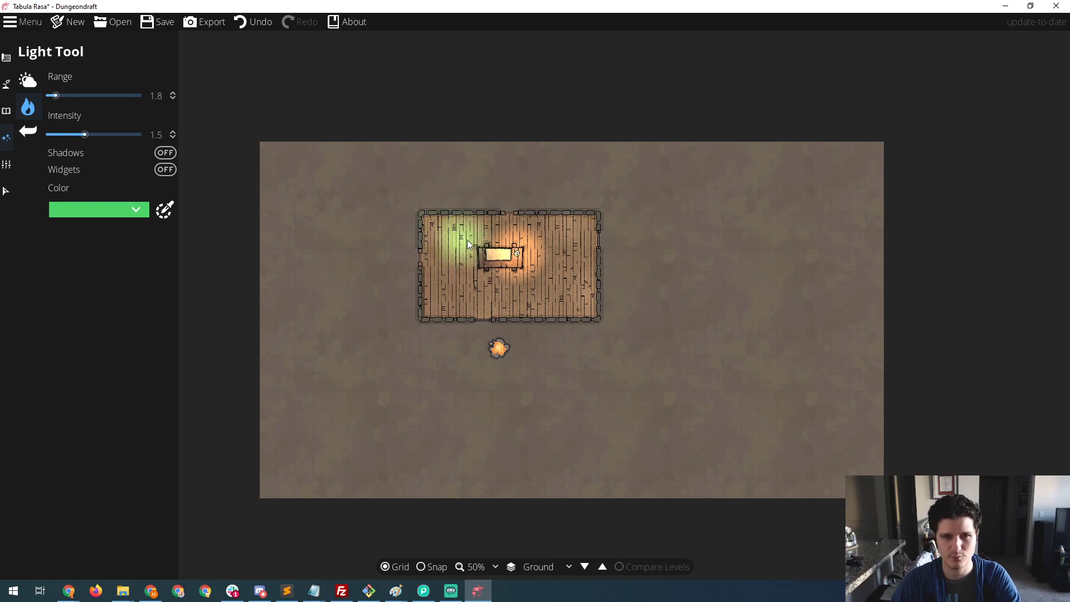
click(161, 156)
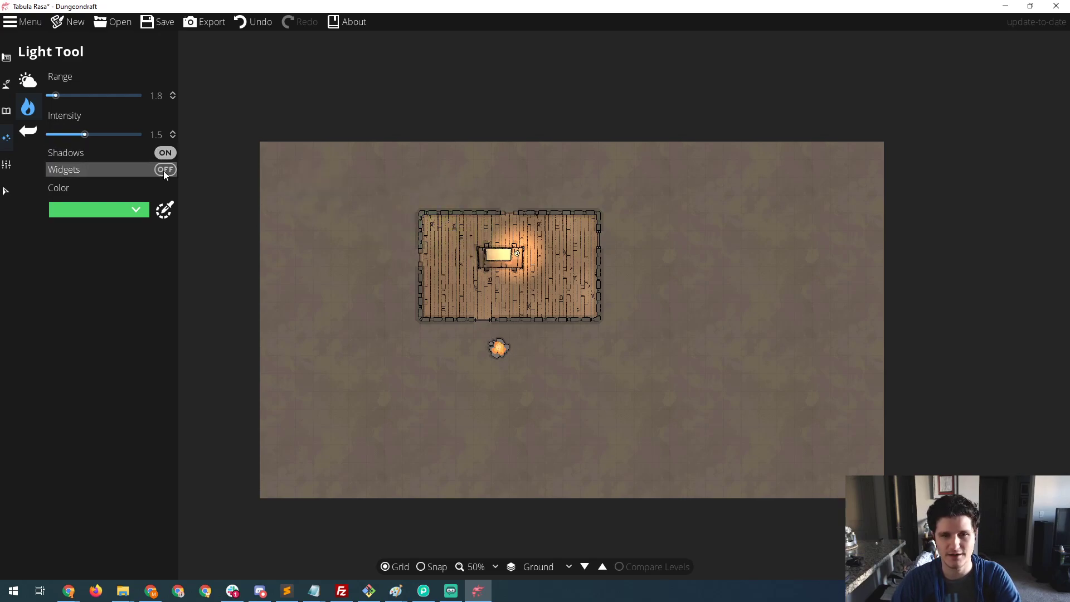
click(164, 170)
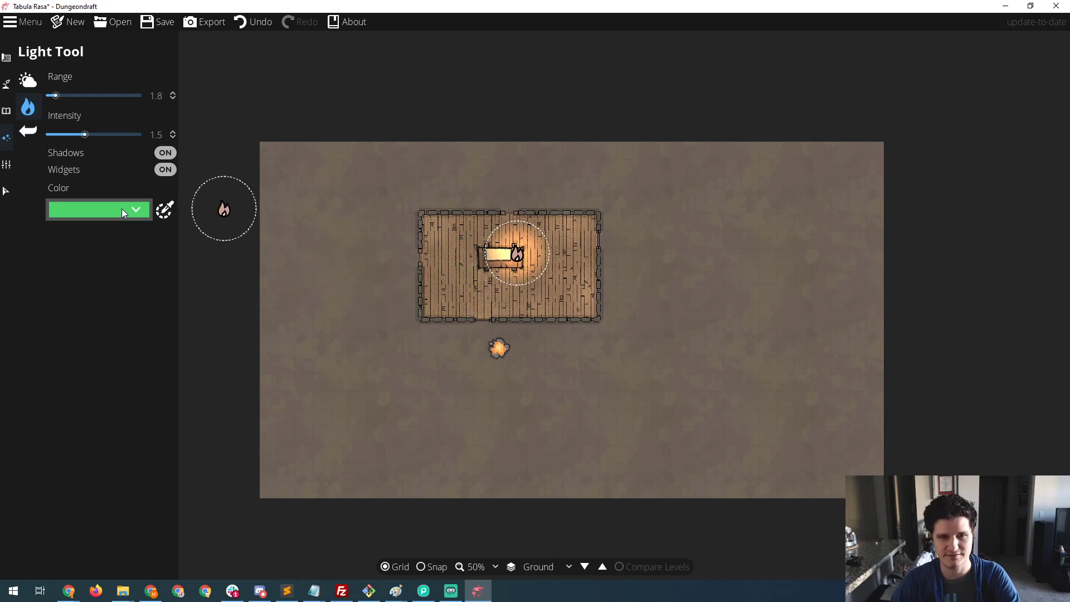
click(165, 170)
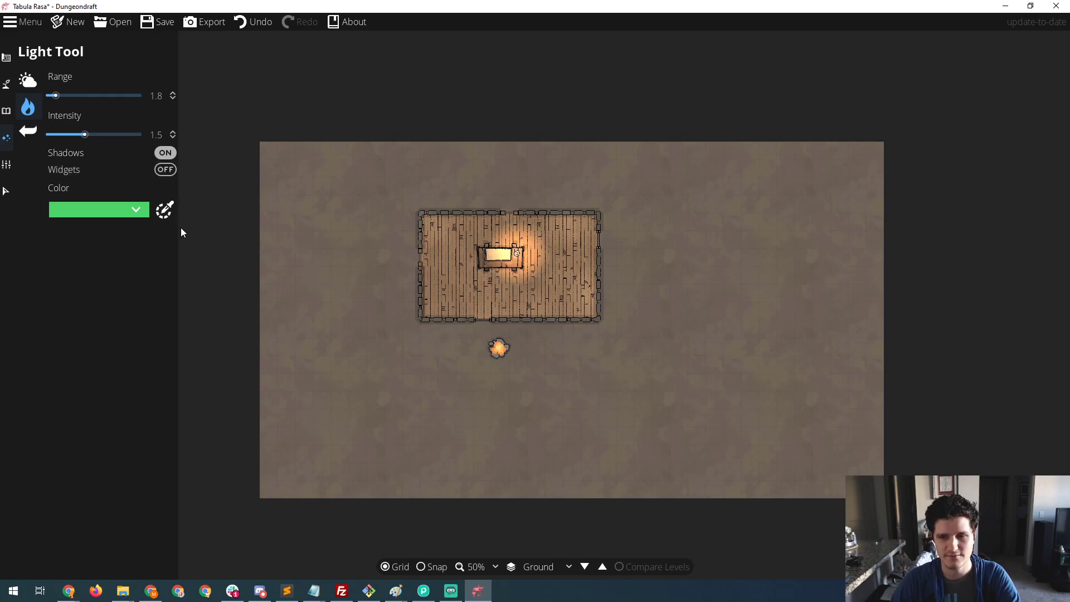
Set the light colour to orange and the range to 3.8, and try the light on the campfire south of the building
click(112, 210)
click(118, 232)
scroll(493, 351, up, 5)
click(496, 350)
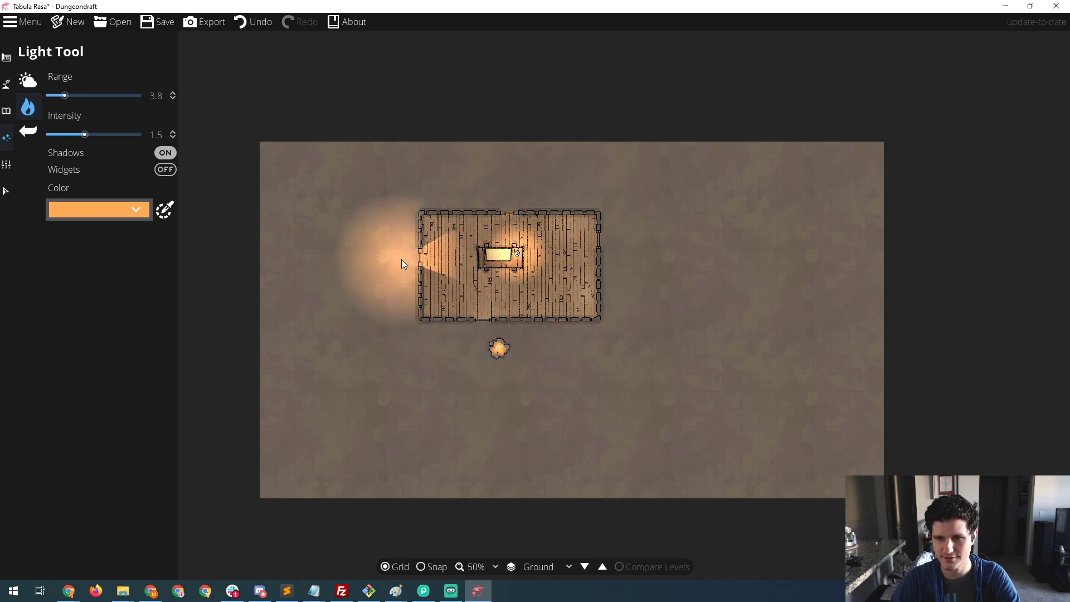
Move the campfire outside the building's west wall and place an orange light with range 5.6 and intensity 1.5 on it
click(6, 191)
drag(478, 358, 376, 265)
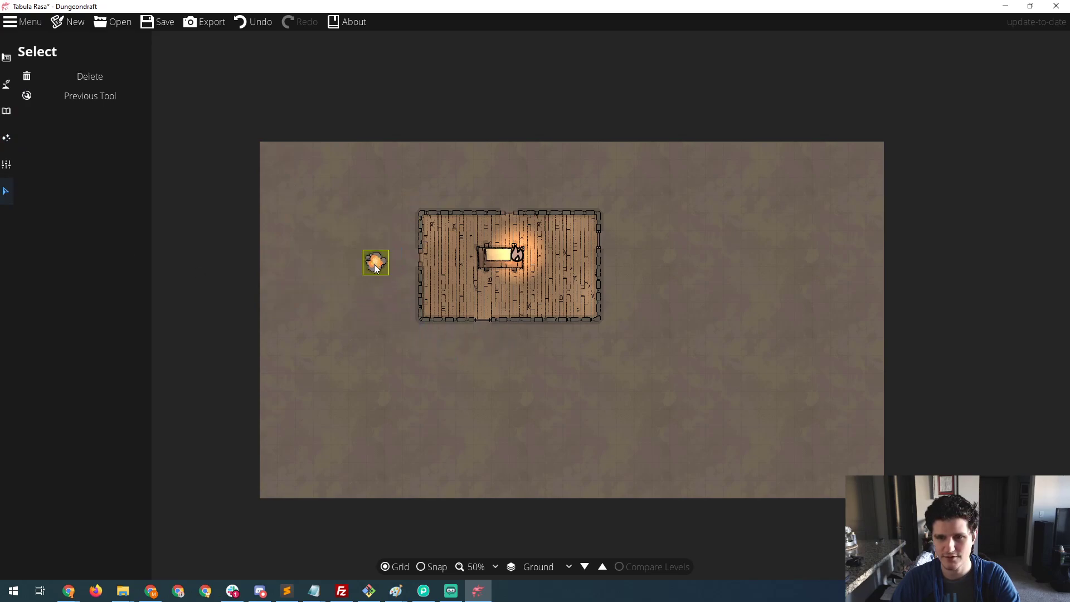
click(9, 139)
click(71, 127)
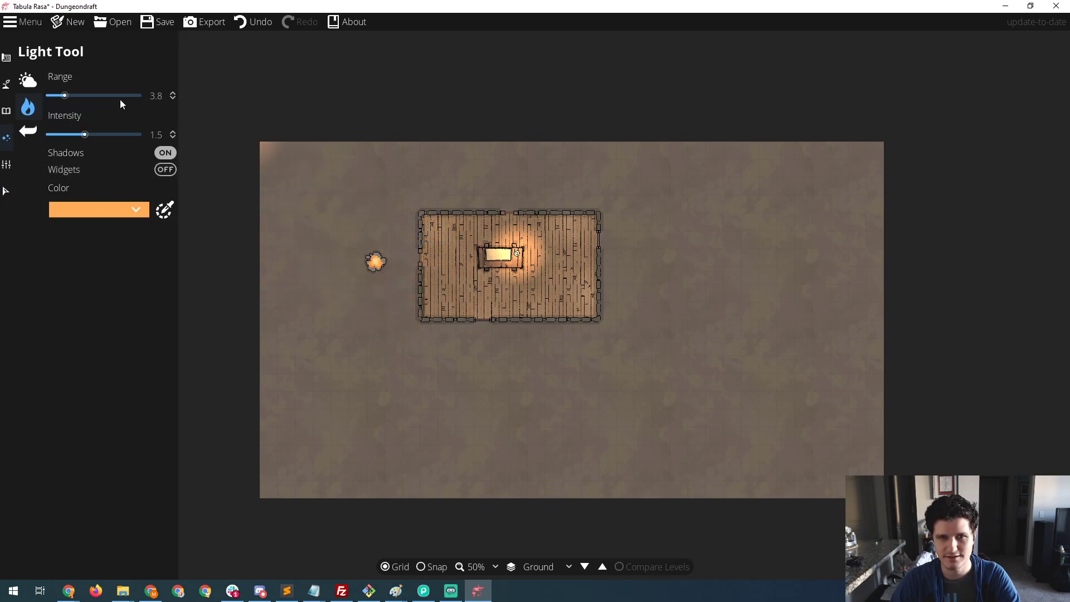
click(69, 95)
click(72, 96)
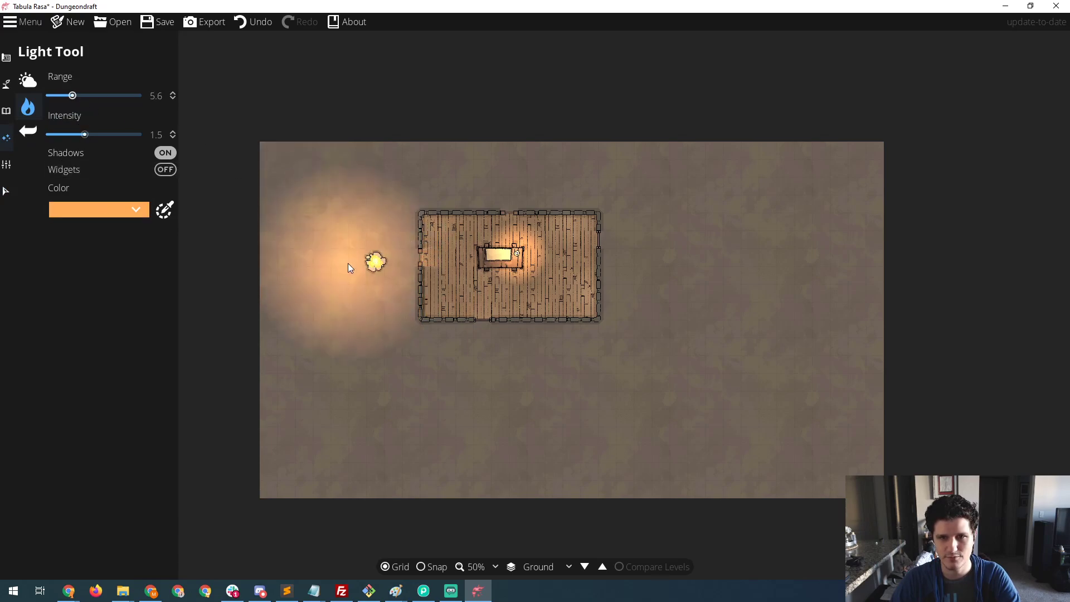
click(376, 263)
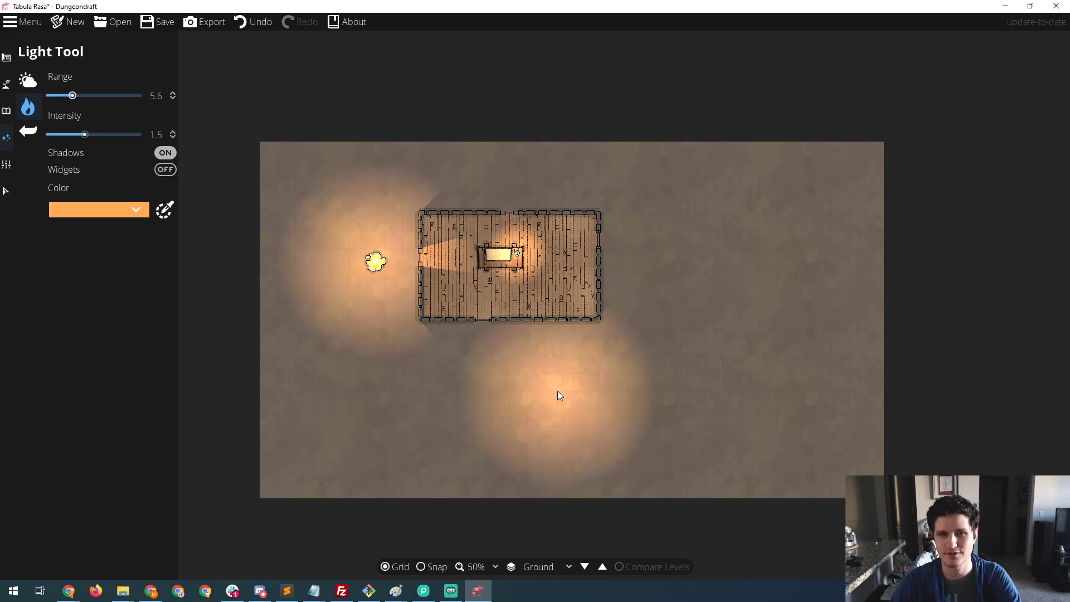
Open the Settings tool group for the map
click(6, 166)
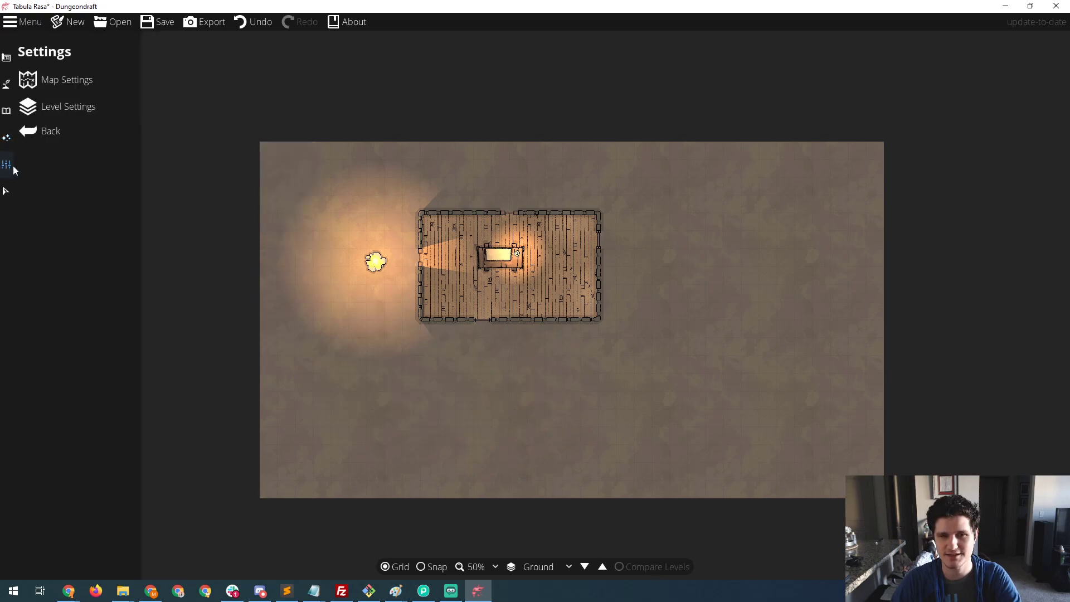